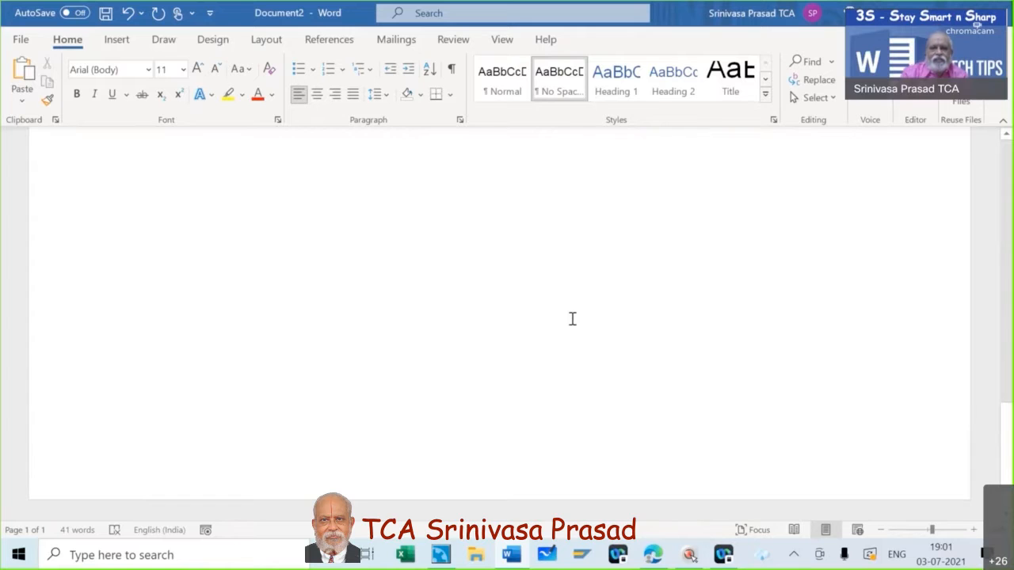
# - Add a line reading "To" below the "Encl: aa" line at the end of the letter
pyautogui.scroll(5, 572, 319)
pyautogui.scroll(-5, 572, 319)
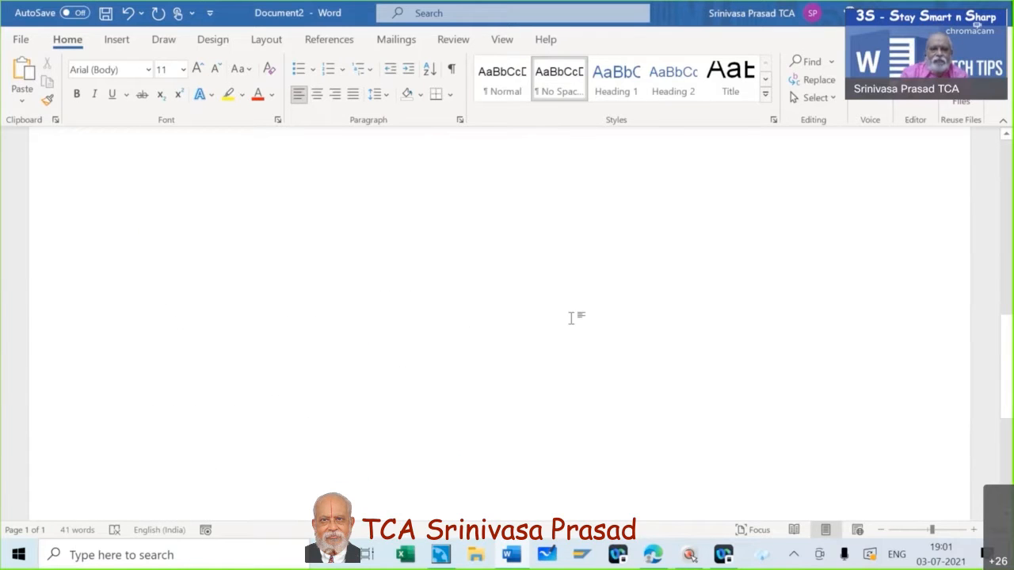
pyautogui.scroll(5, 571, 317)
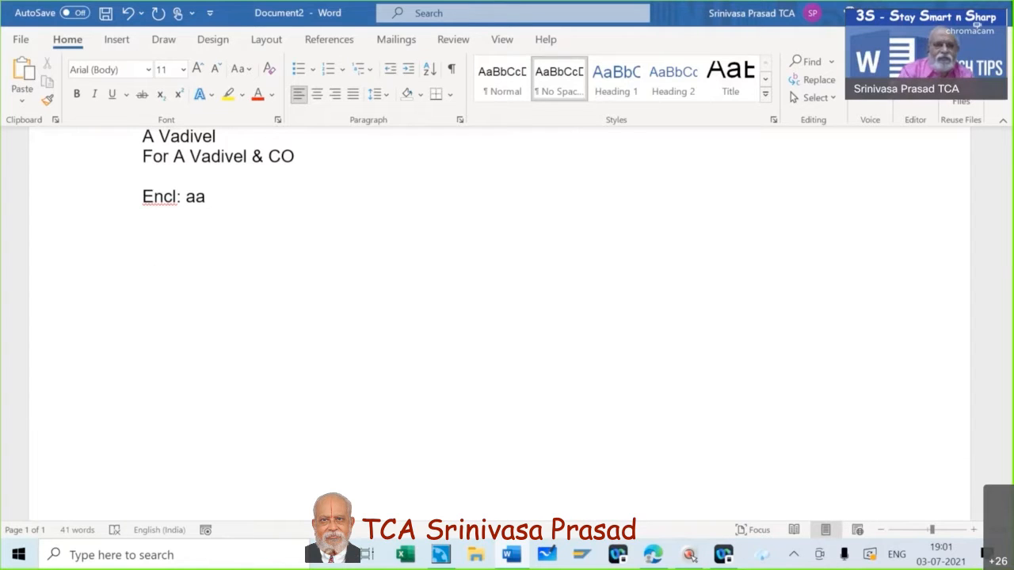
pyautogui.press('Return')
pyautogui.write('T')
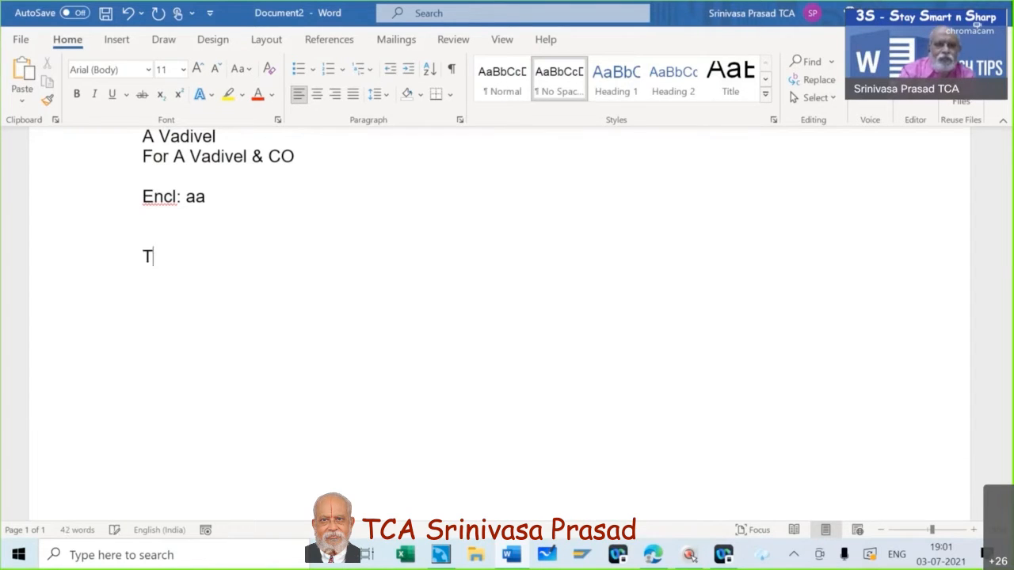
pyautogui.write('o')
pyautogui.press('Return')
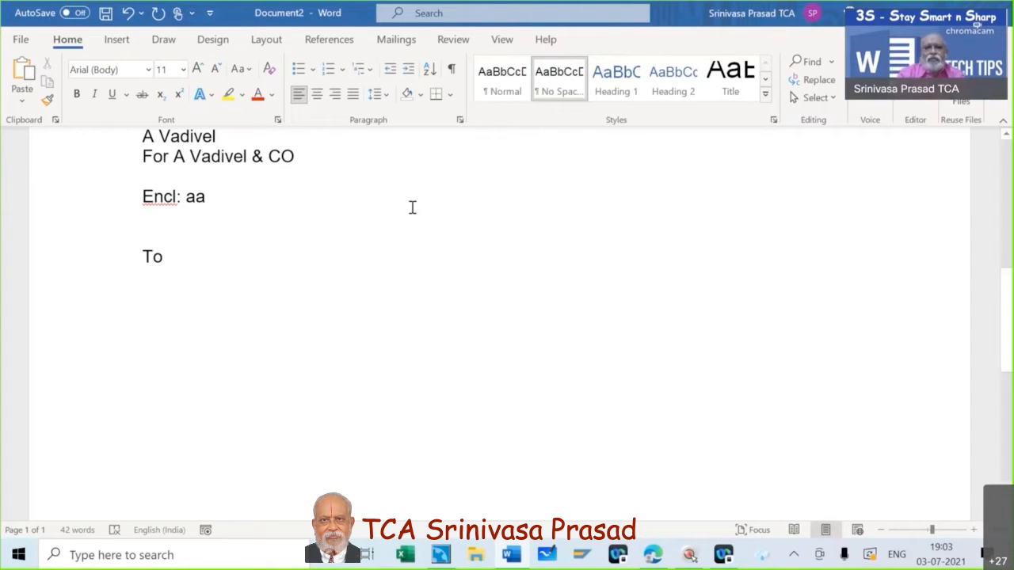
# - Open the Save As options for the letter with This PC as the save location
pyautogui.scroll(10, 412, 208)
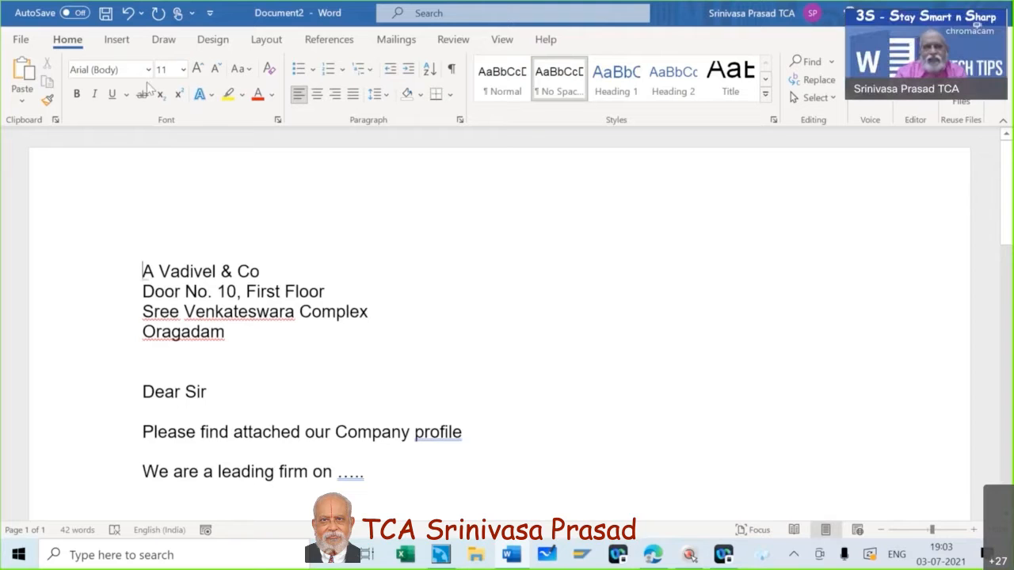
pyautogui.click(22, 39)
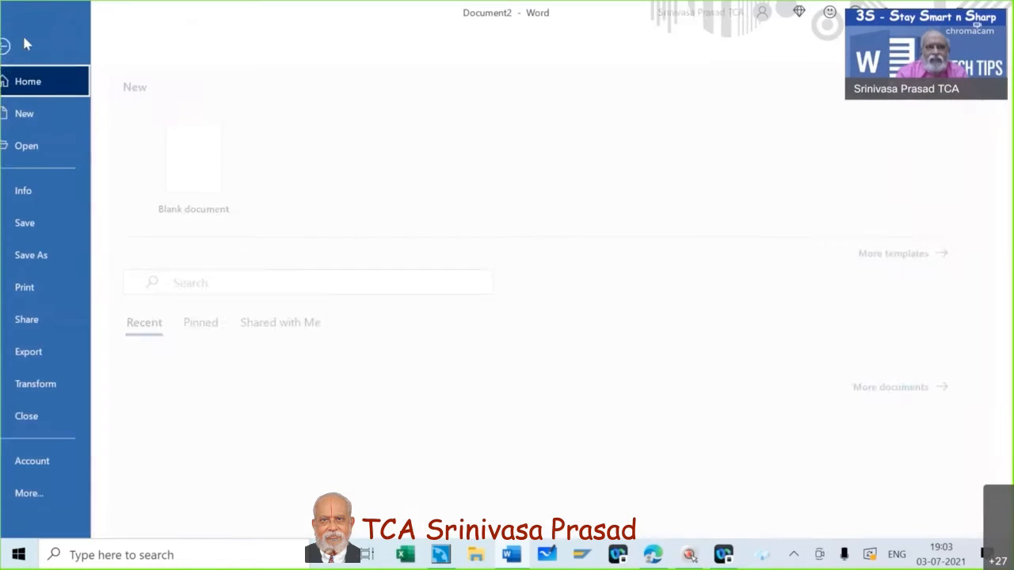
pyautogui.click(64, 258)
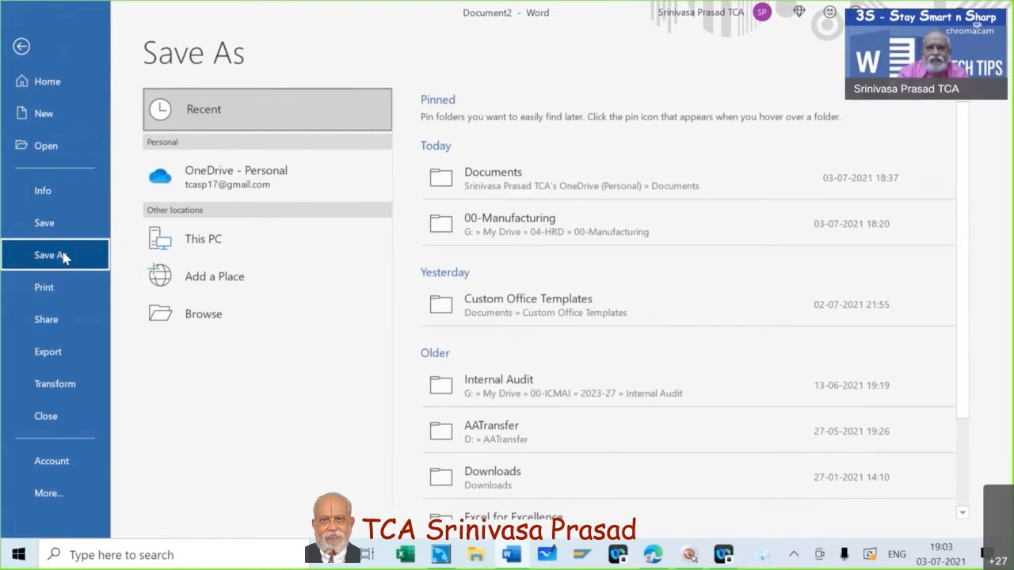
pyautogui.click(217, 245)
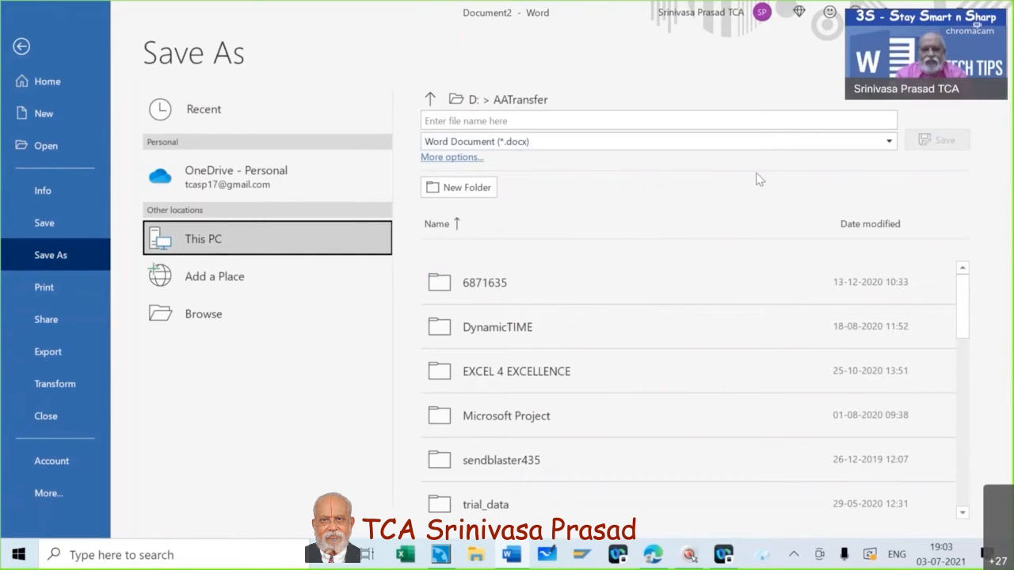
pyautogui.press('alt')
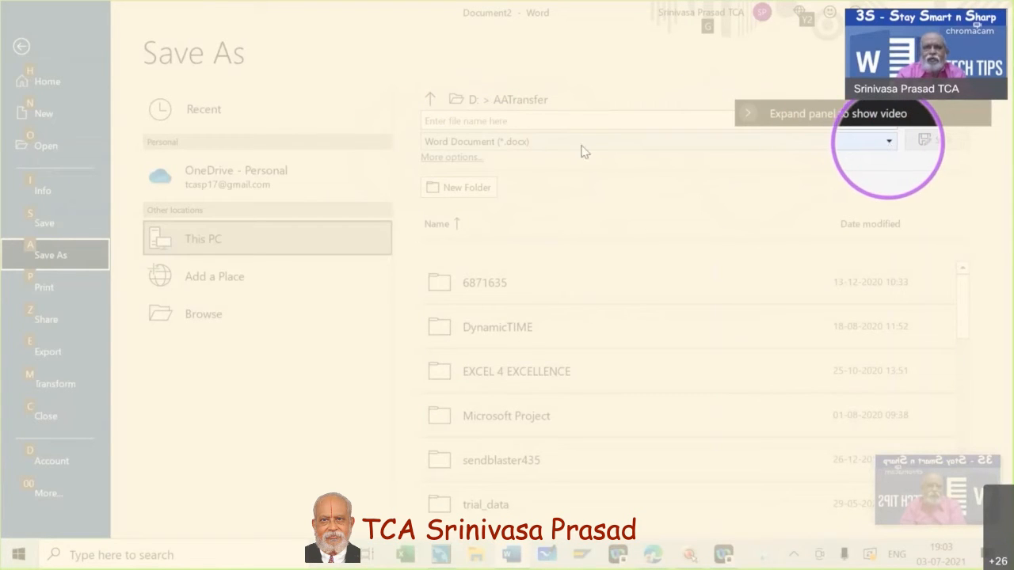
pyautogui.press('Escape')
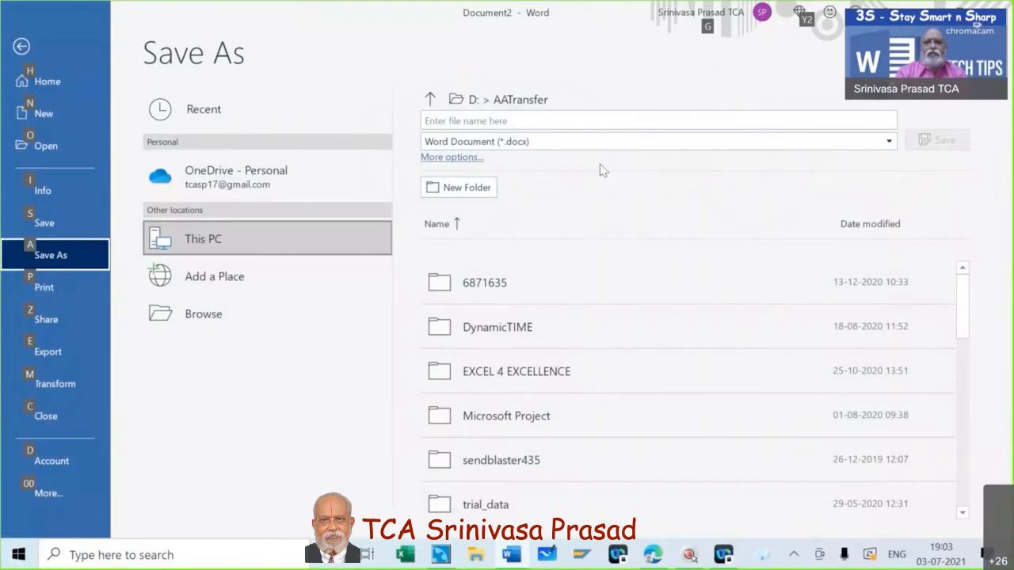
# - Examine the file formats available for saving the document, from Word Document to Works 6 - 9 Document
pyautogui.click(889, 142)
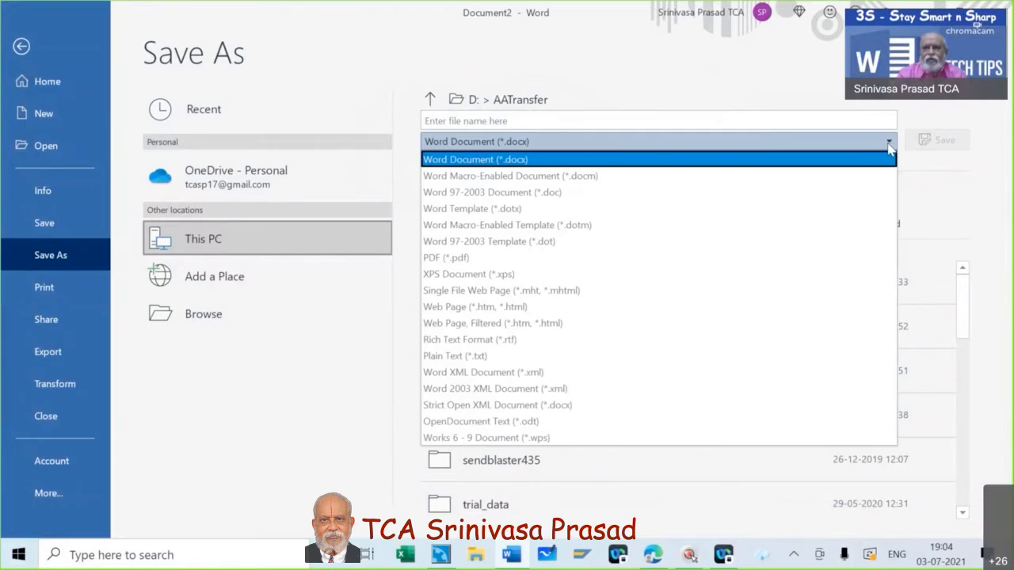
pyautogui.click(888, 142)
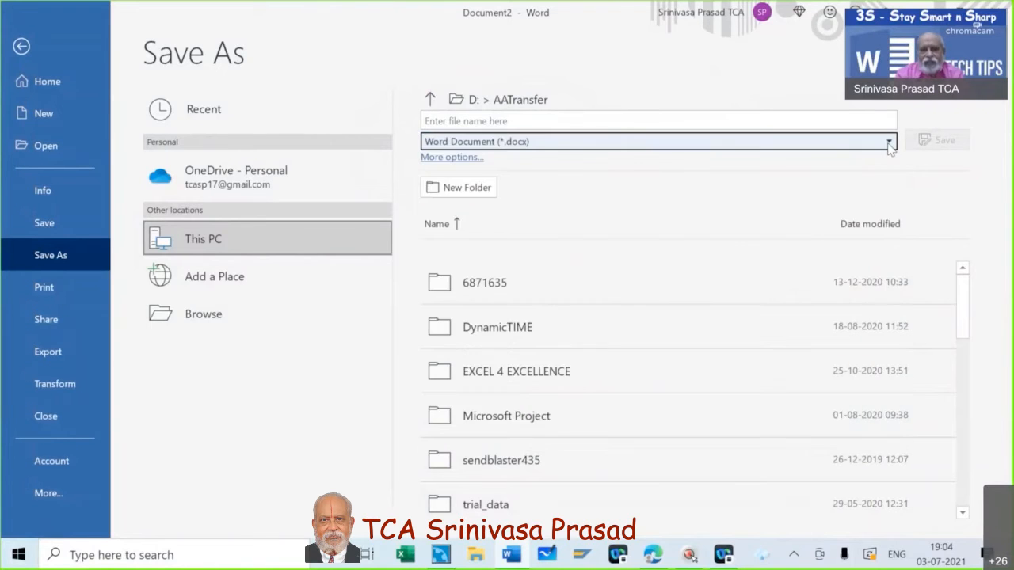
pyautogui.click(890, 145)
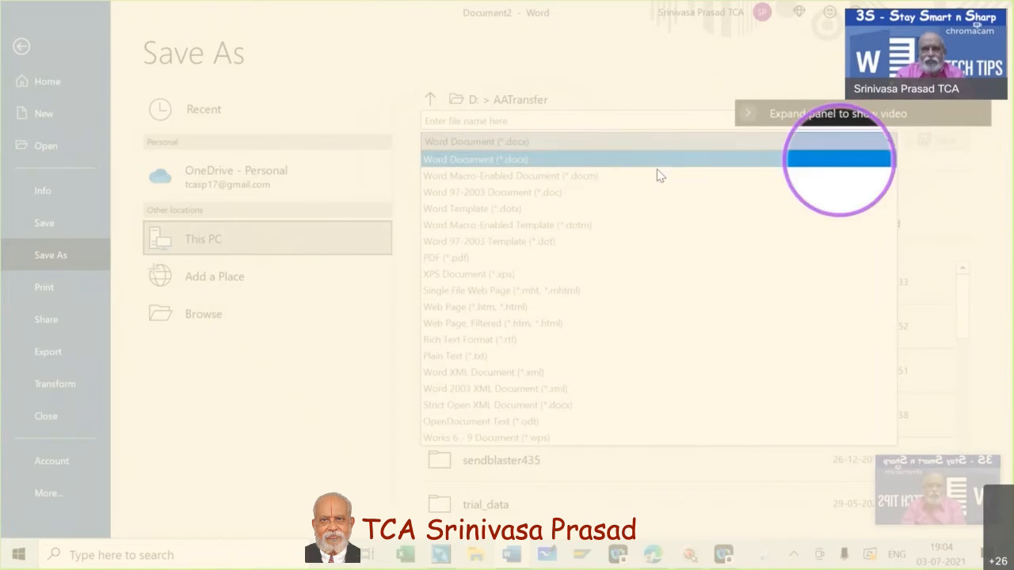
pyautogui.press('Down')
pyautogui.press('Down')
pyautogui.press('Down')
pyautogui.press('Down')
pyautogui.press('Down')
pyautogui.press('Down')
pyautogui.press('Down')
pyautogui.press('Down')
pyautogui.press('Down')
pyautogui.press('Down')
pyautogui.press('Down')
pyautogui.press('Down')
pyautogui.press('Down')
pyautogui.press('Down')
pyautogui.press('Down')
pyautogui.press('Down')
pyautogui.press('Down')
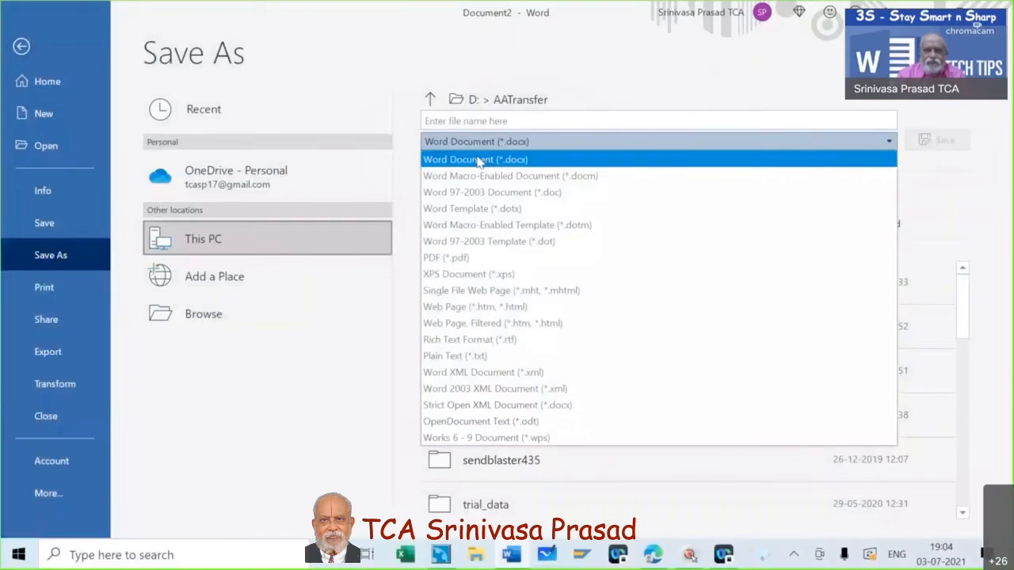
pyautogui.press('Down')
pyautogui.press('Down')
pyautogui.press('Down')
pyautogui.press('Down')
pyautogui.press('Down')
pyautogui.press('Down')
pyautogui.press('Down')
pyautogui.press('Down')
pyautogui.press('Down')
pyautogui.press('Down')
pyautogui.press('Down')
pyautogui.press('Down')
pyautogui.press('Down')
pyautogui.press('Down')
pyautogui.press('Down')
pyautogui.press('Down')
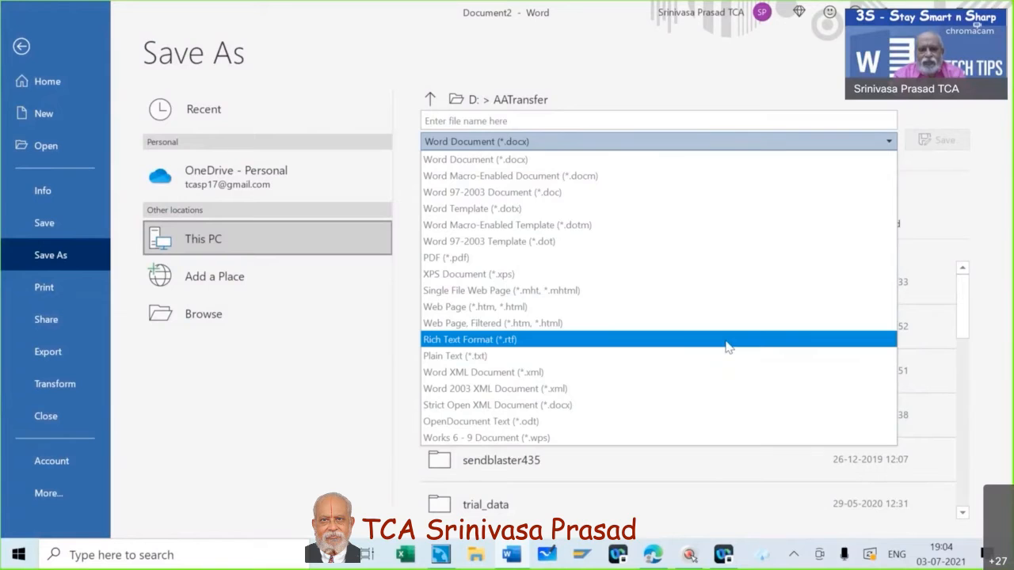
pyautogui.press('Escape')
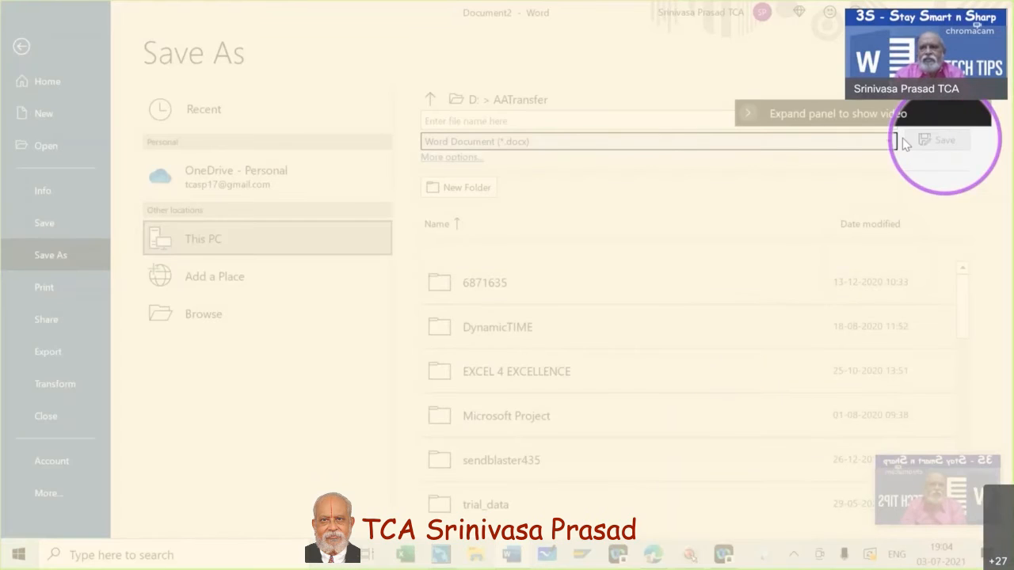
# - Save the letter as a Word Template (*.dotx) named AVM in Custom Office Templates, and close it
pyautogui.click(893, 141)
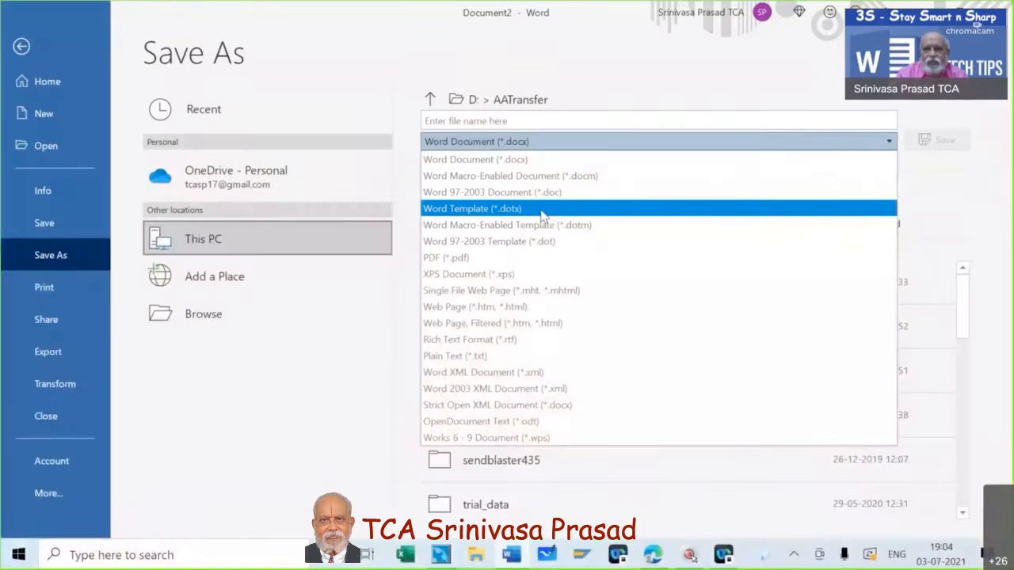
pyautogui.click(446, 210)
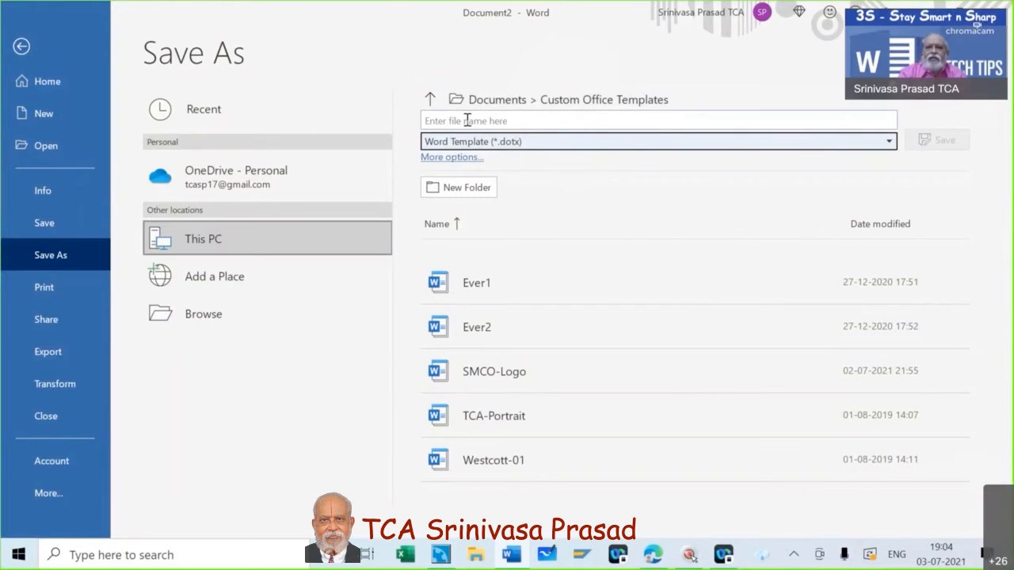
pyautogui.click(467, 120)
pyautogui.write('A')
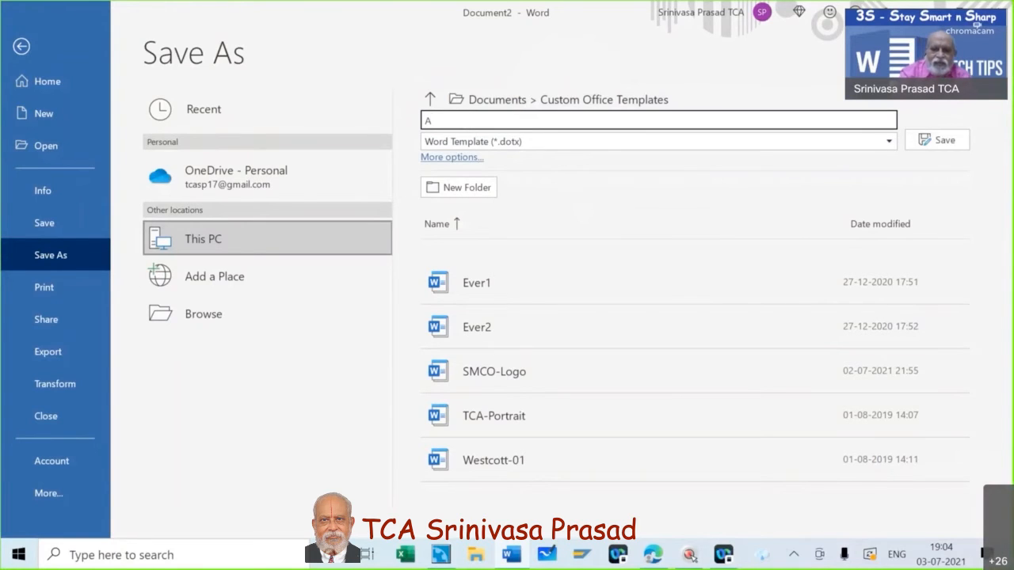
pyautogui.write('VM')
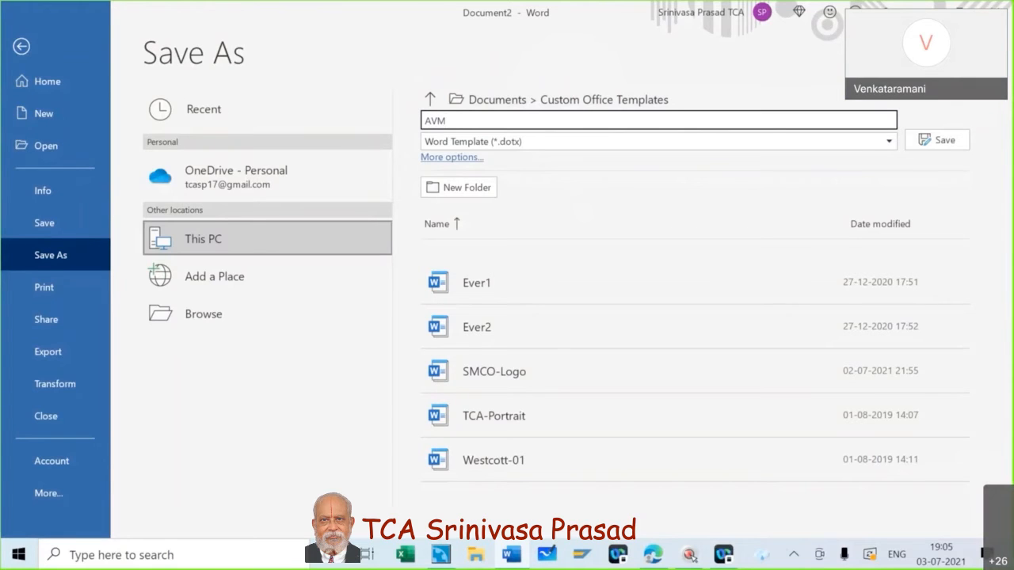
pyautogui.click(945, 145)
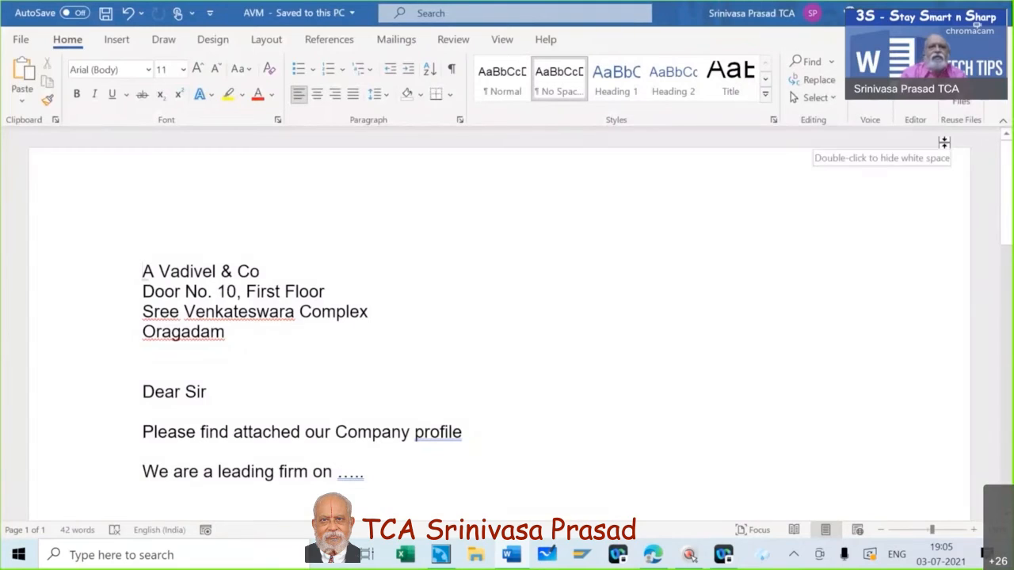
pyautogui.click(21, 40)
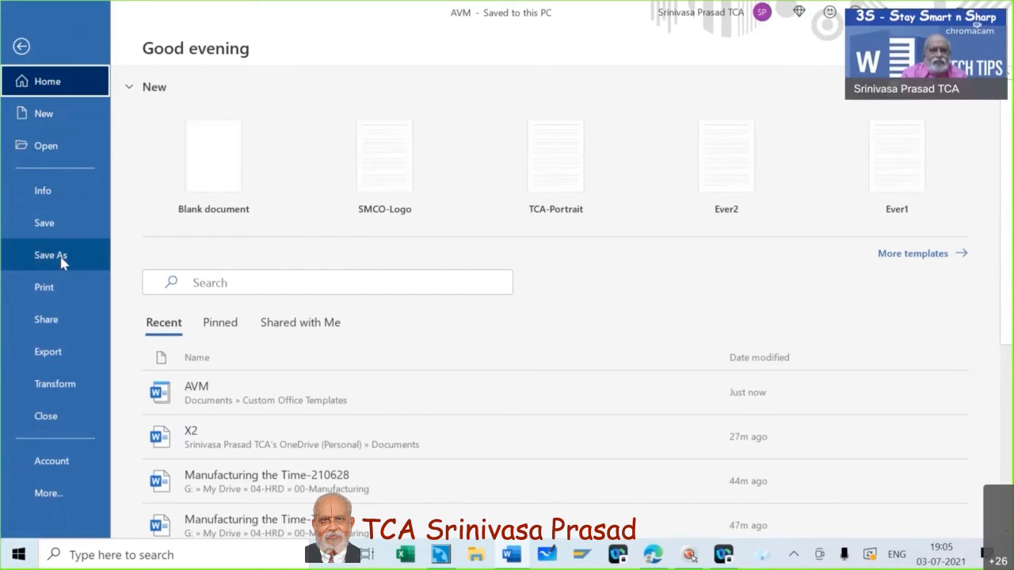
pyautogui.click(57, 415)
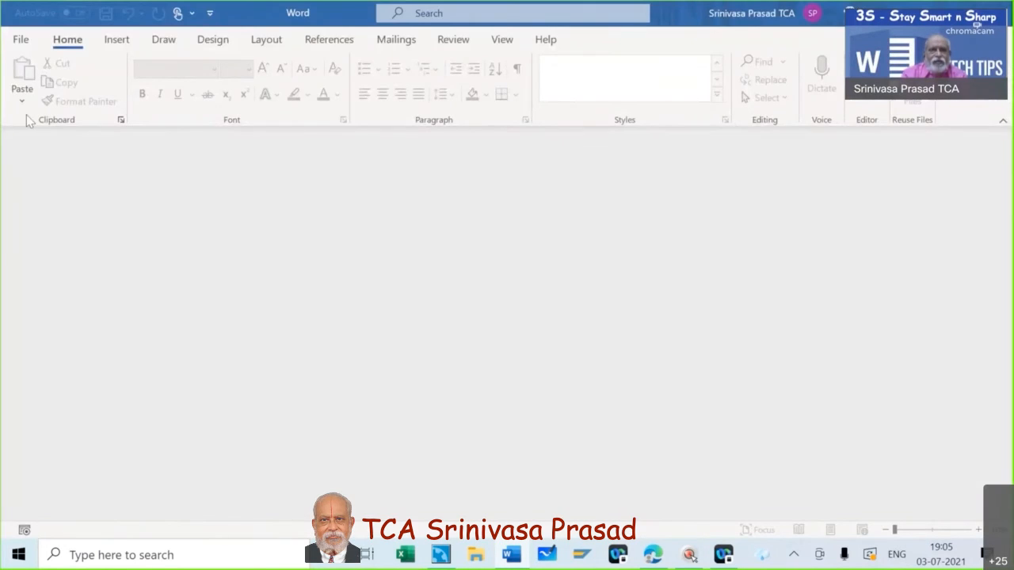
# - Create a new document from the AVM template among the personal templates and look through its content
pyautogui.click(19, 39)
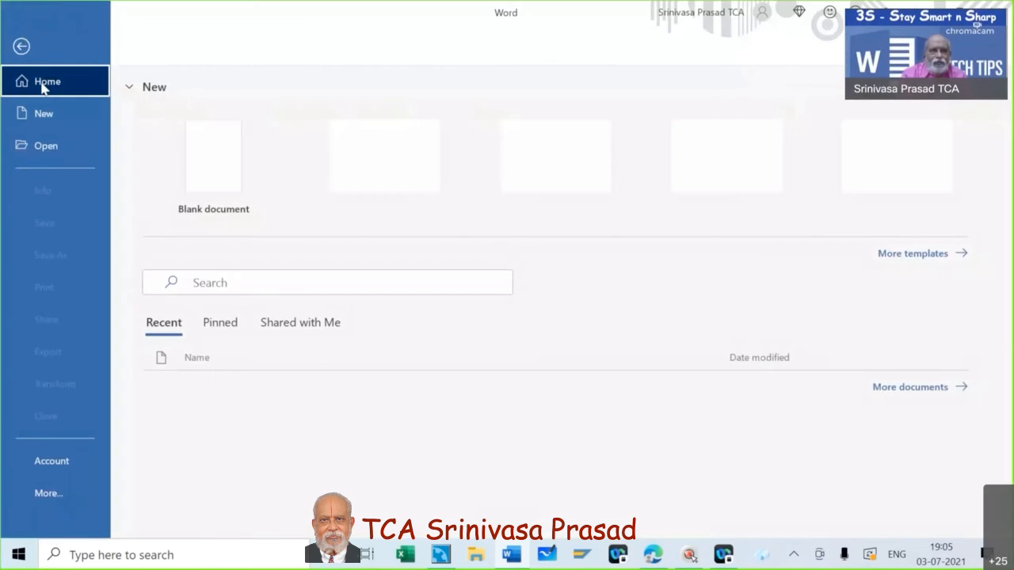
pyautogui.click(44, 113)
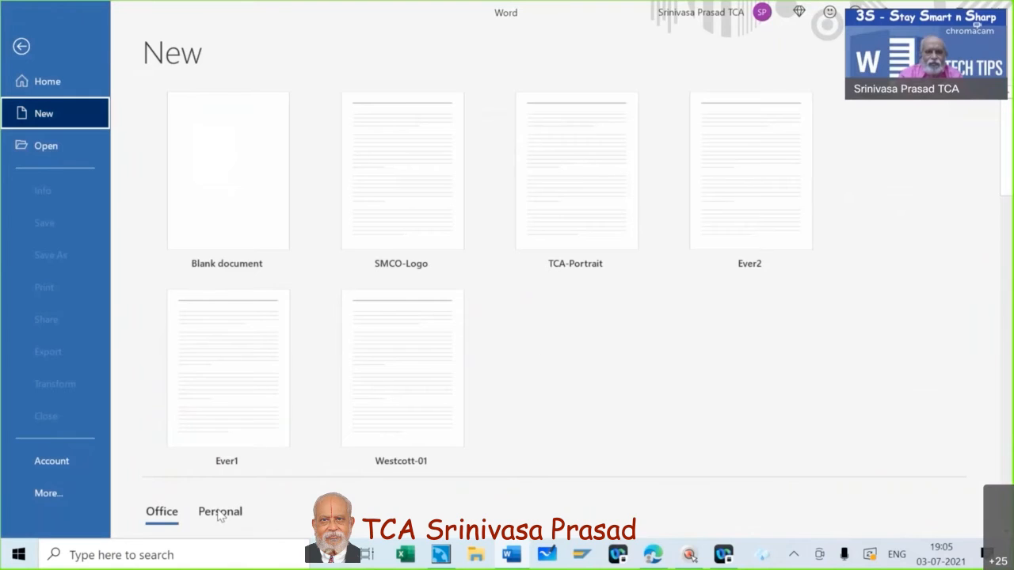
pyautogui.scroll(-3, 559, 416)
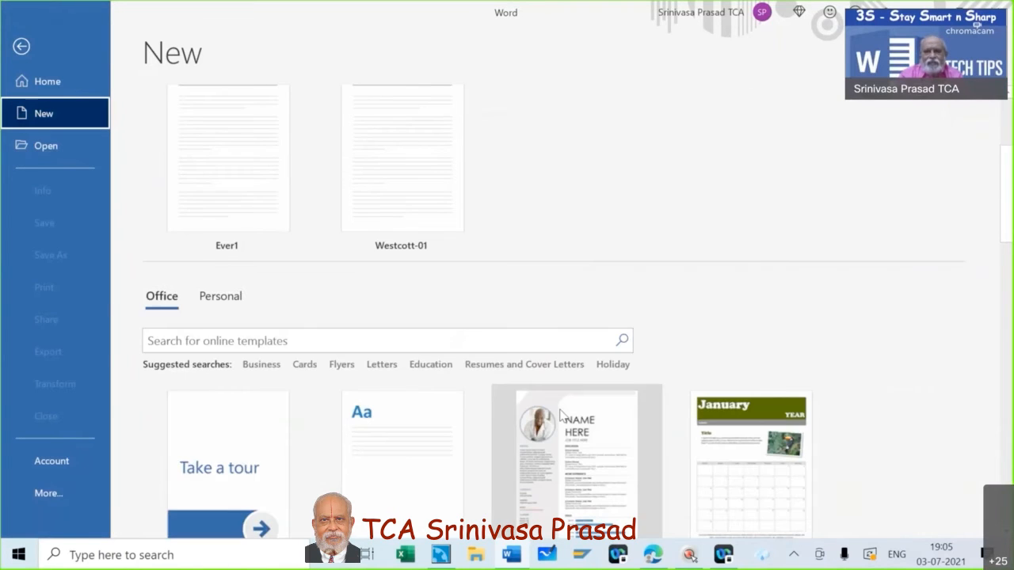
pyautogui.click(229, 301)
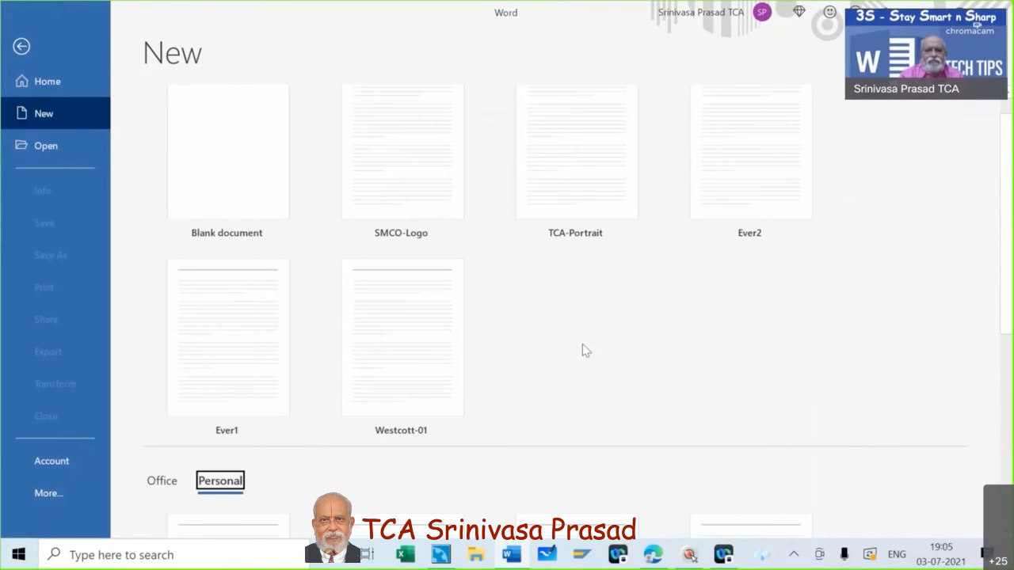
pyautogui.scroll(-5, 582, 344)
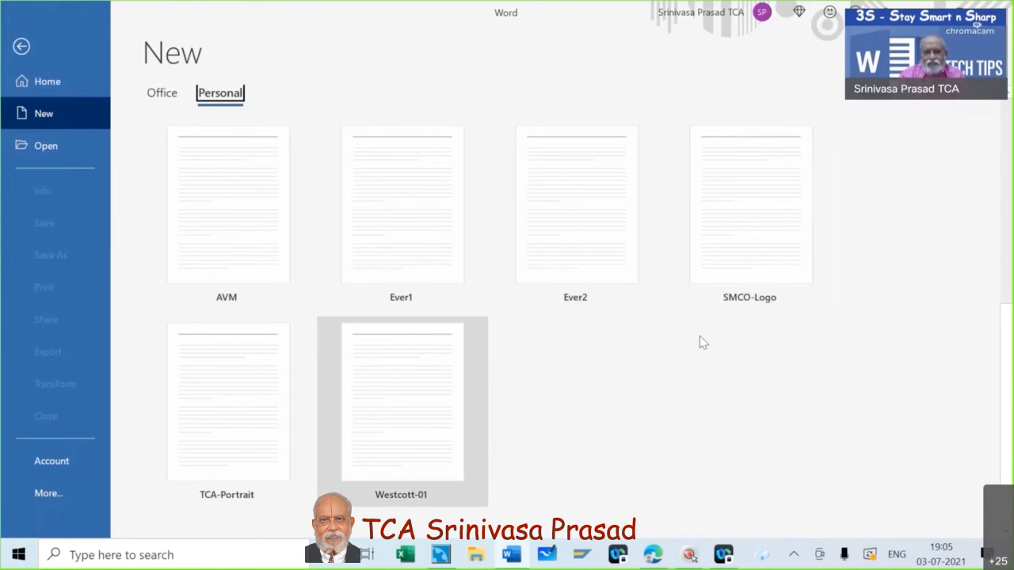
pyautogui.click(237, 229)
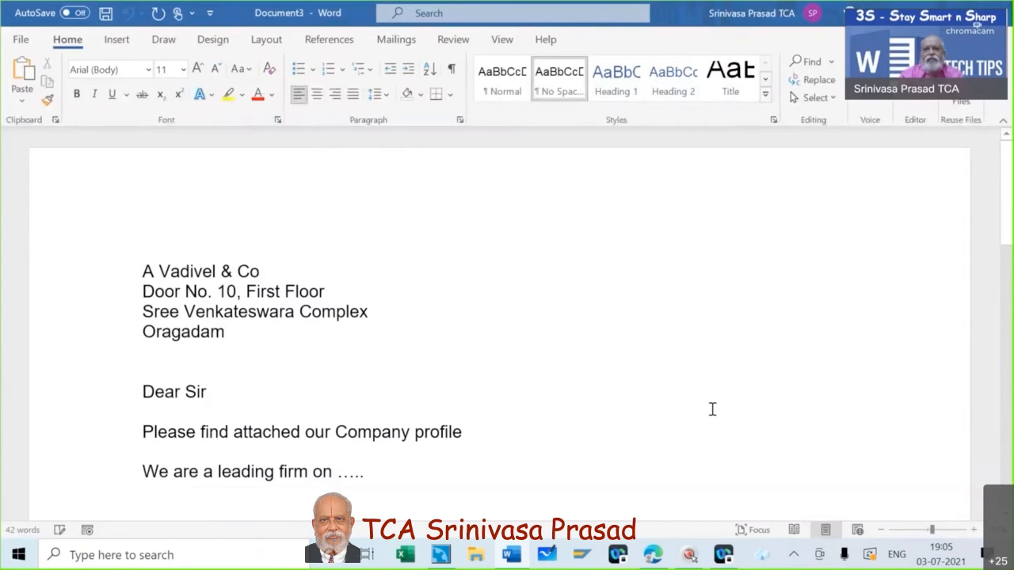
pyautogui.scroll(-2, 711, 409)
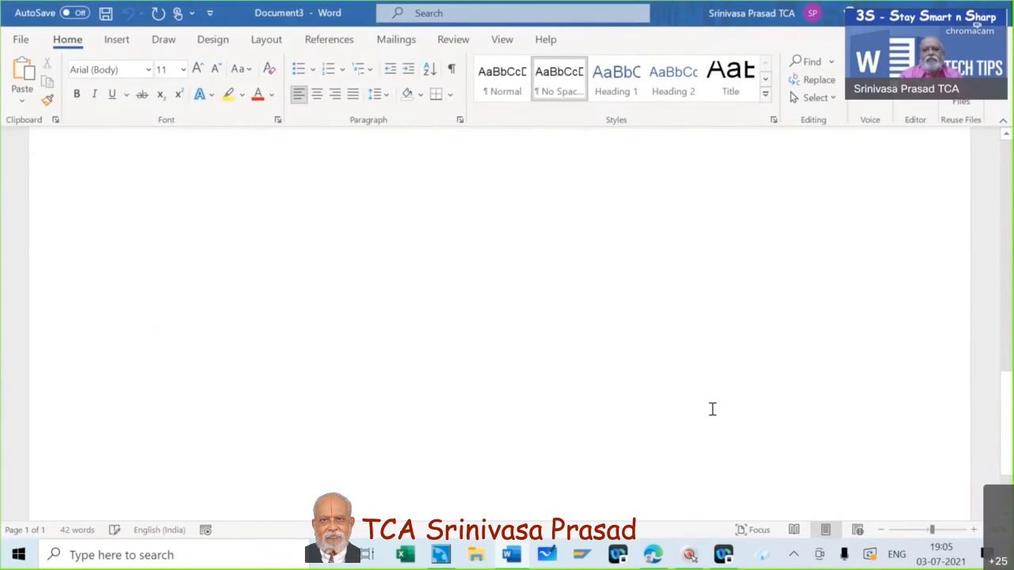
pyautogui.scroll(2, 711, 408)
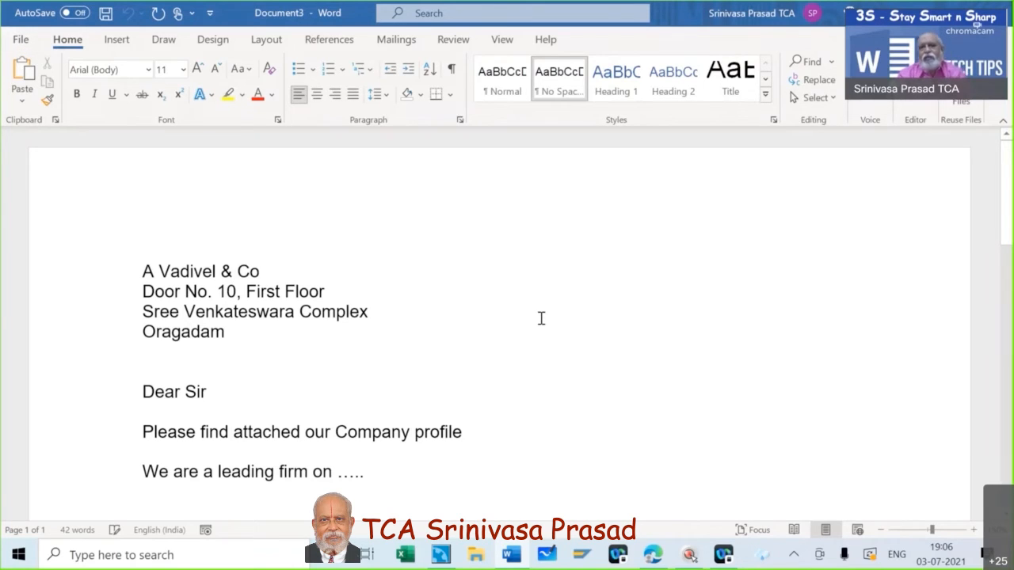
# - Close the open letter and create another new document from AVM in the main template list, checking its content
pyautogui.click(21, 40)
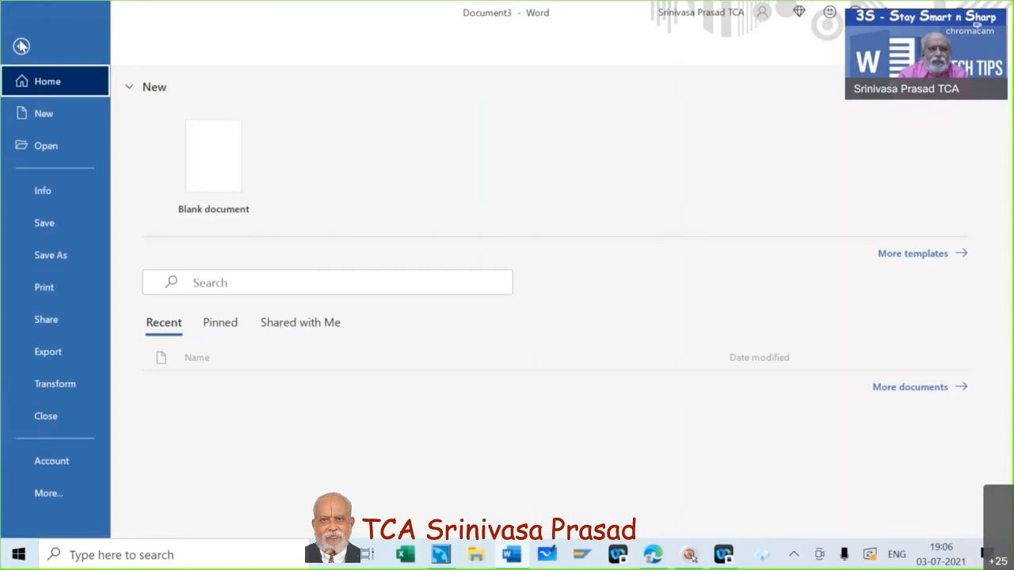
pyautogui.click(39, 418)
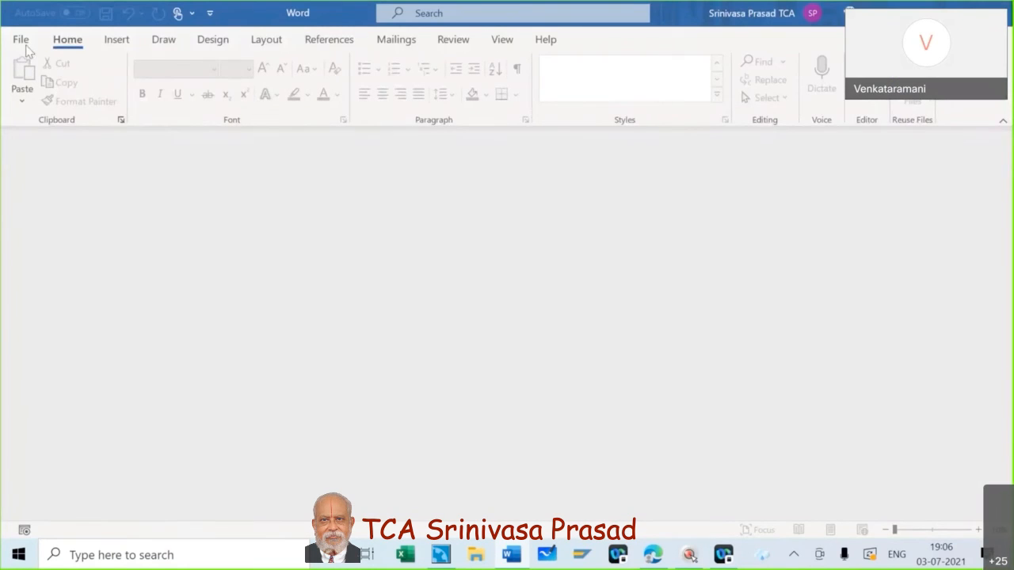
pyautogui.click(22, 40)
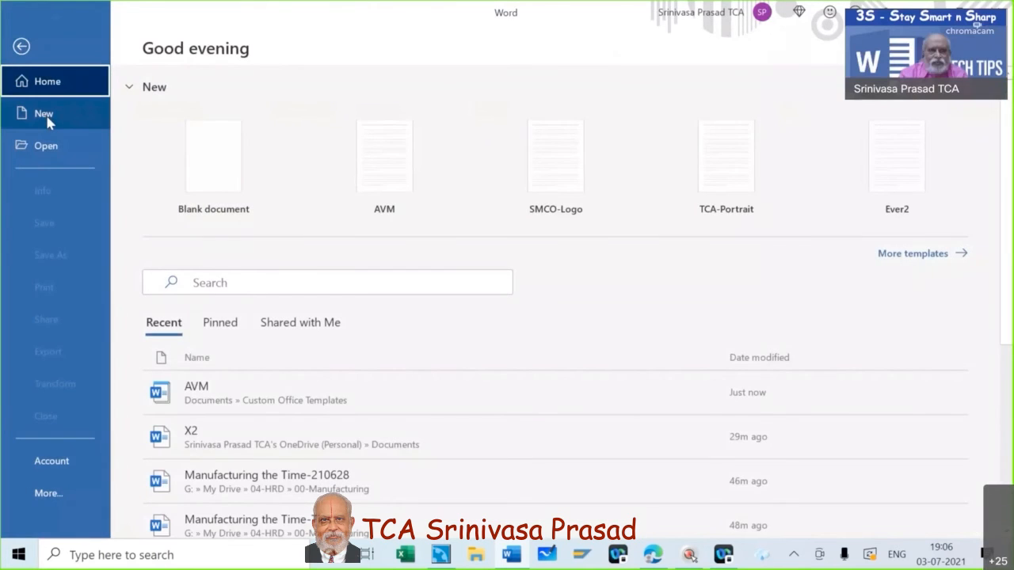
pyautogui.click(45, 116)
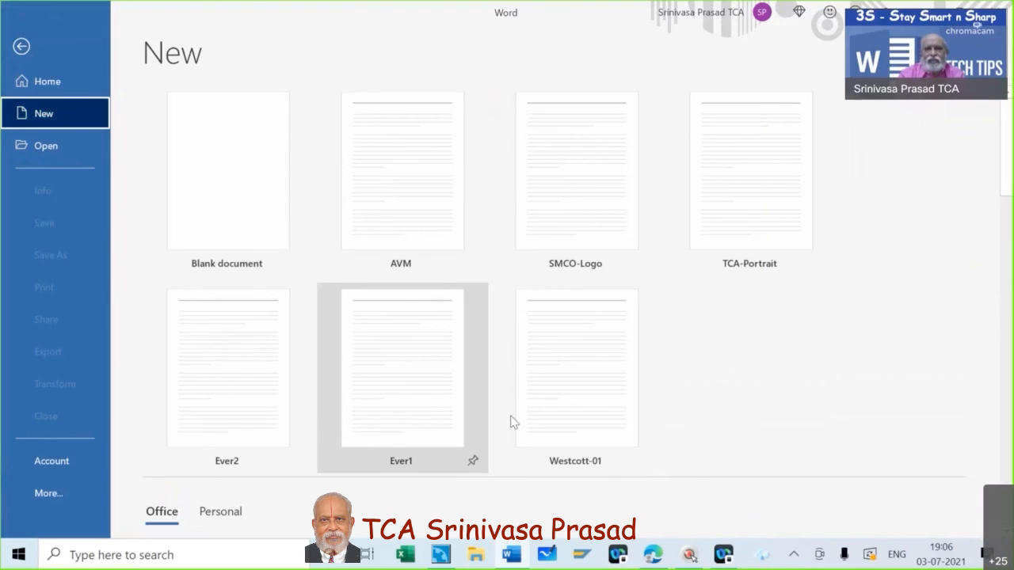
pyautogui.click(412, 198)
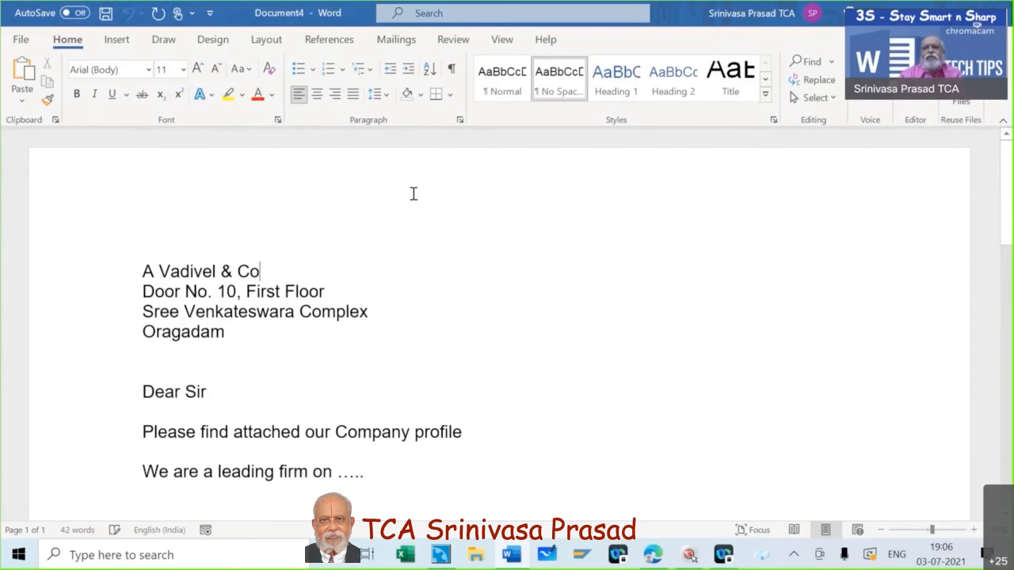
pyautogui.scroll(-5, 589, 305)
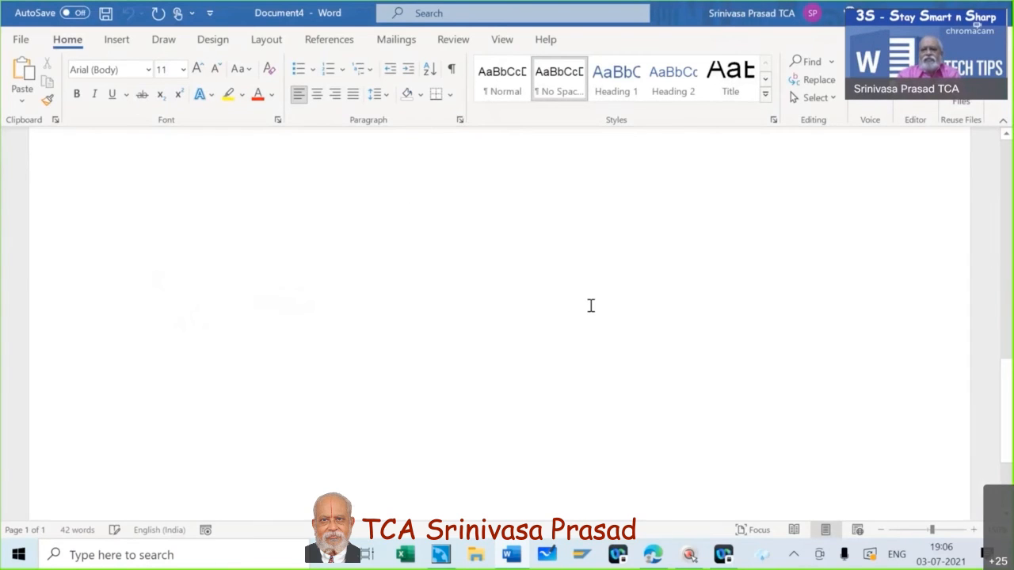
pyautogui.scroll(-1, 590, 306)
pyautogui.scroll(6, 590, 305)
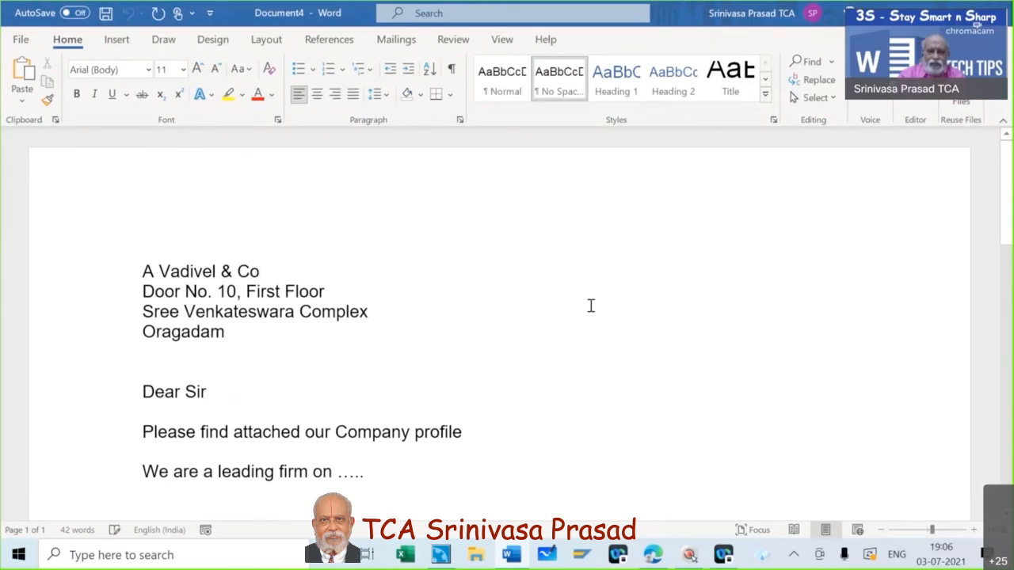